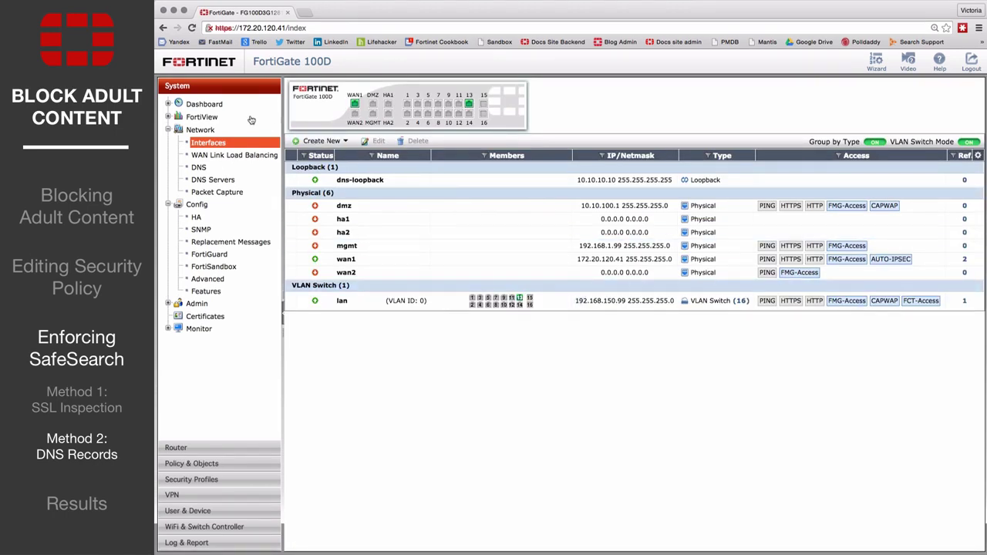
- From the dashboard's CLI console, add a system dns-server entry for dns-loopback with its mode set to recursive
click(219, 105)
click(212, 118)
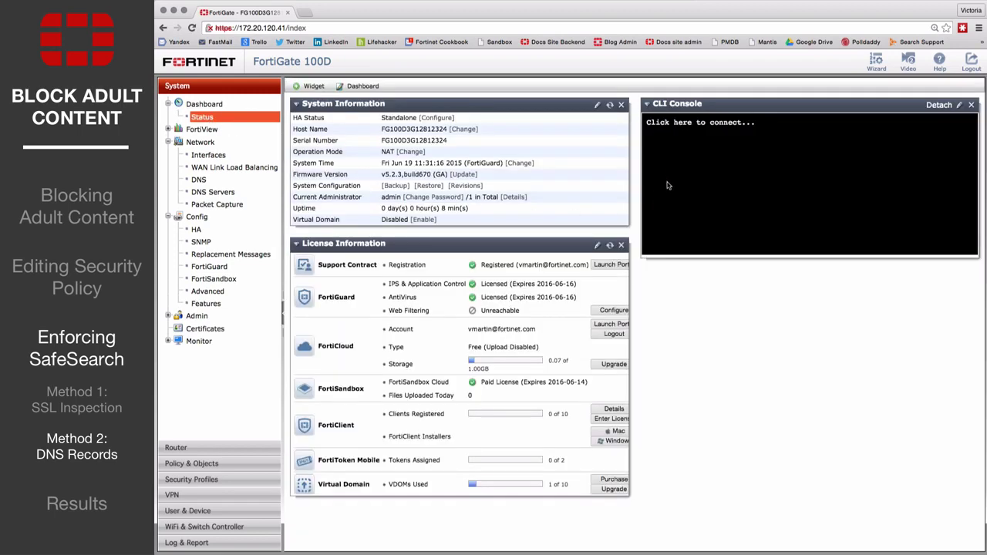
click(676, 139)
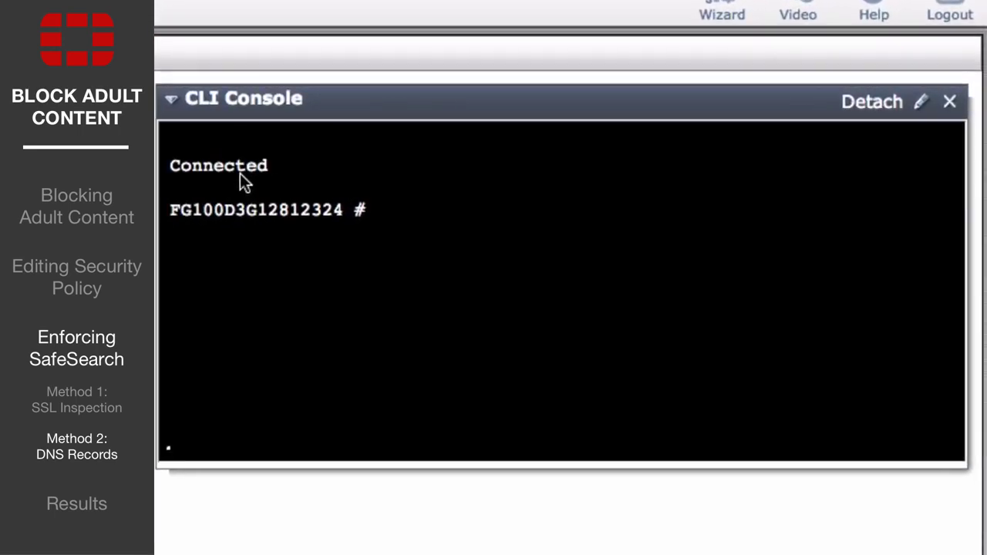
text(config system dns-server)
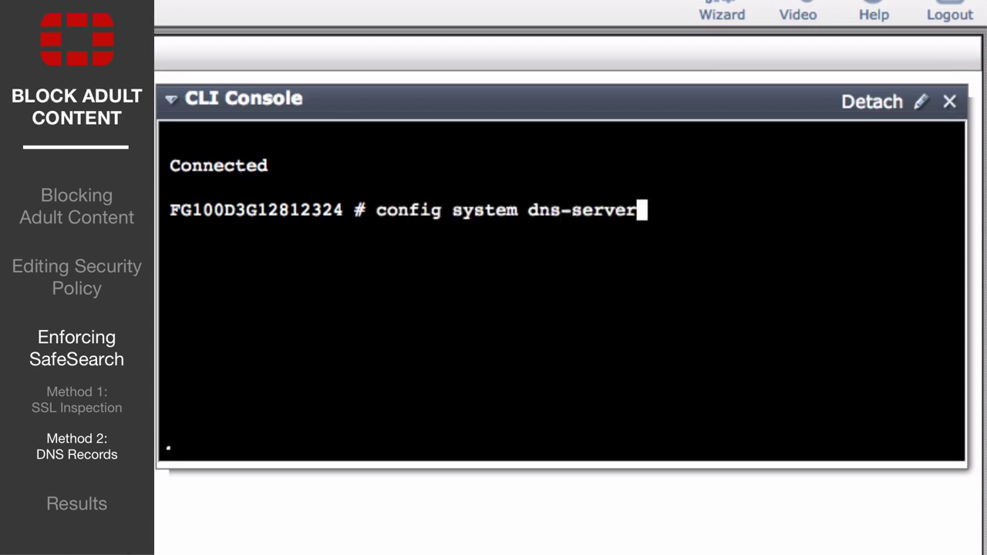
key(Return)
text(edit dns-loopback)
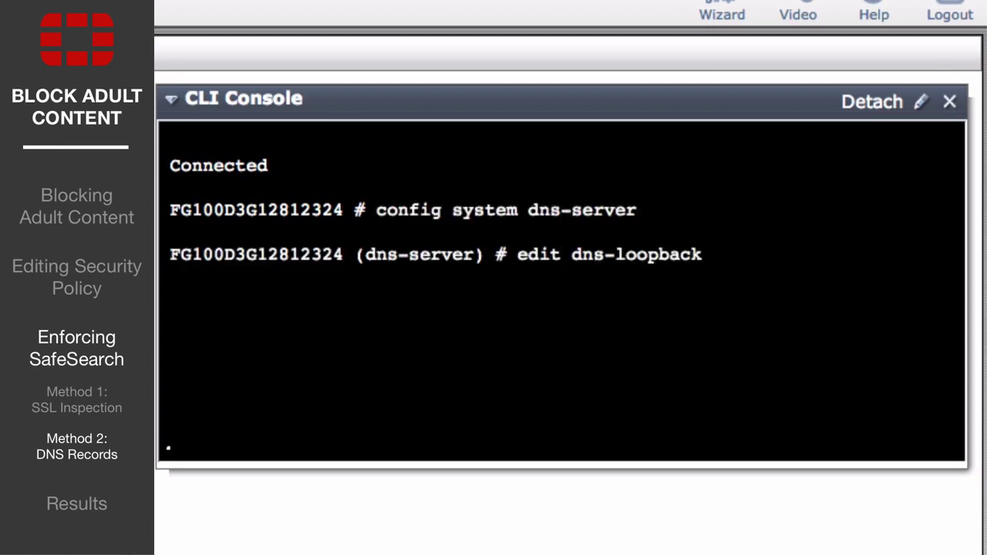
key(Return)
text(set mode recursive)
key(Return)
text(end)
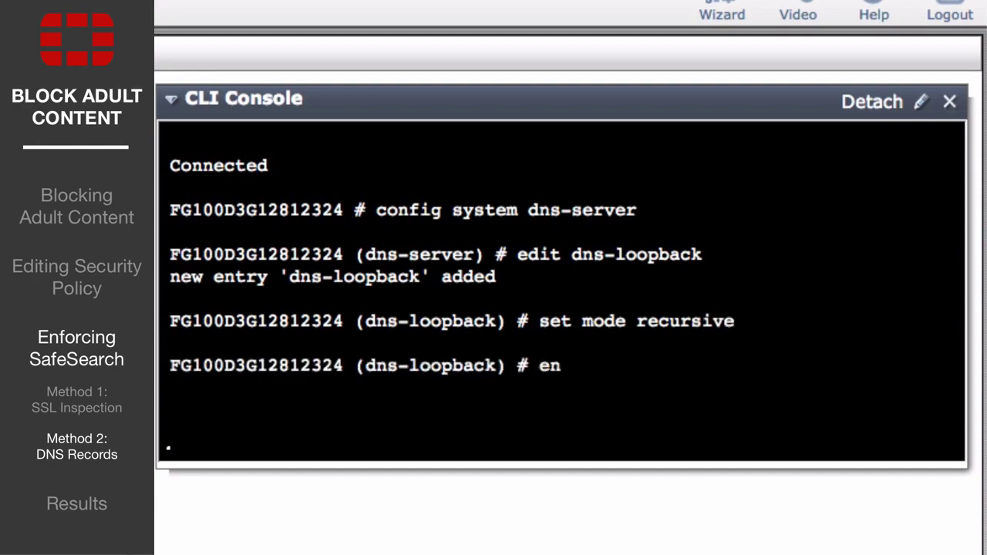
key(Return)
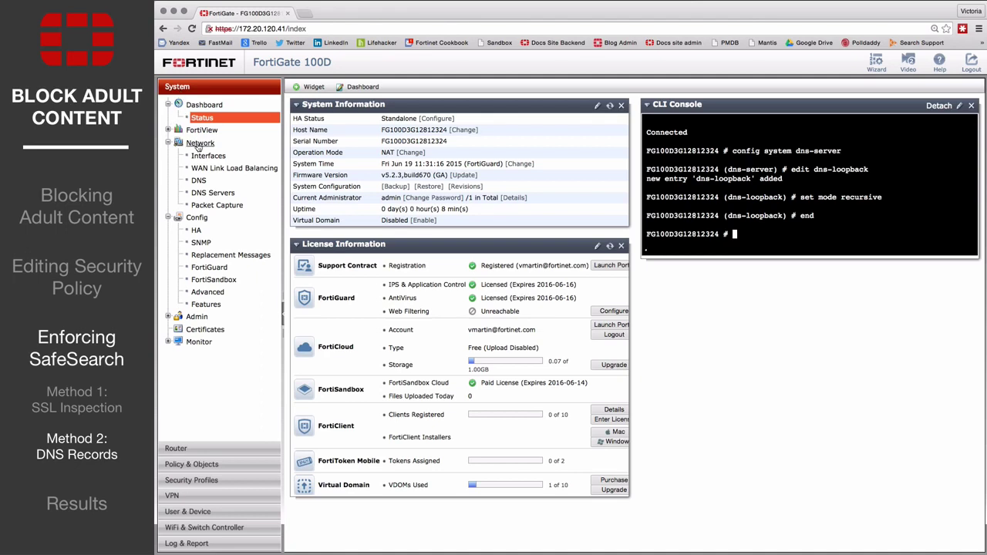
- Create a DNS database zone named Google for the domain google.com, with Authoritative disabled
click(208, 193)
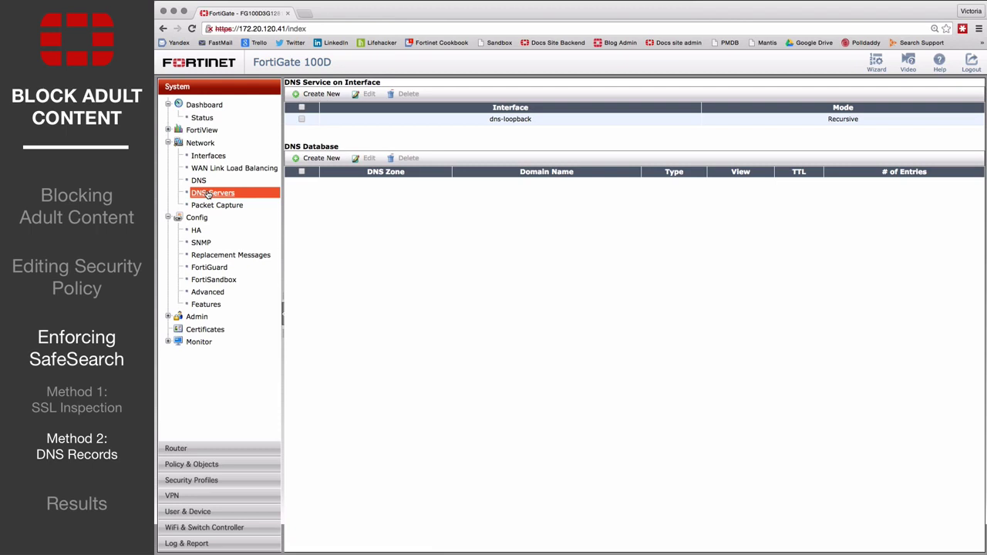
click(314, 159)
click(389, 126)
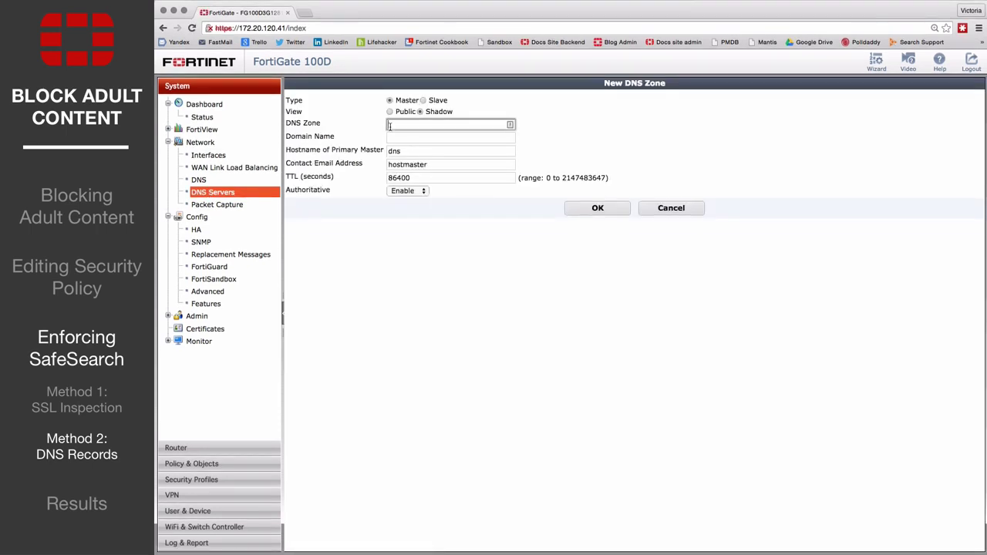
text(Google)
key(Tab)
text(go)
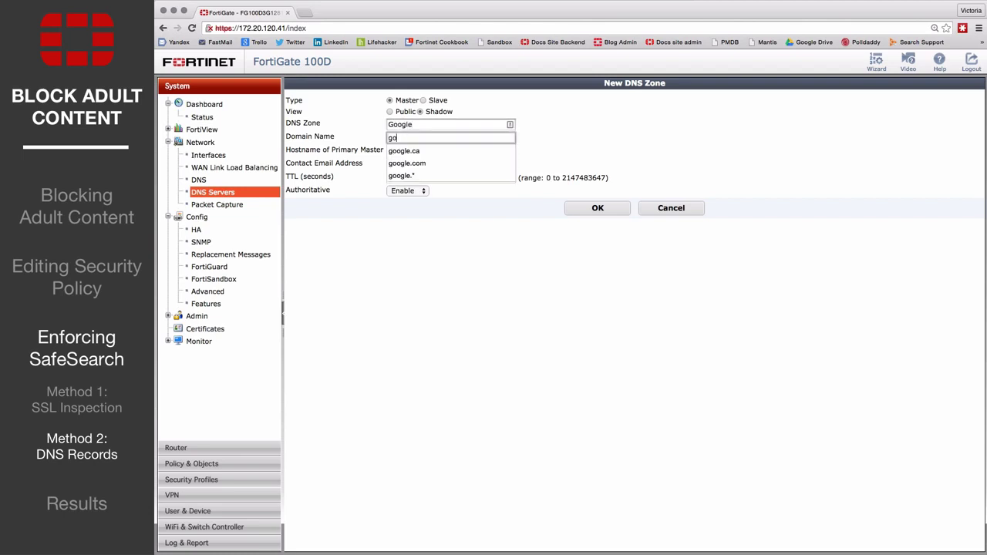
text(ogle.com)
key(Tab)
click(407, 191)
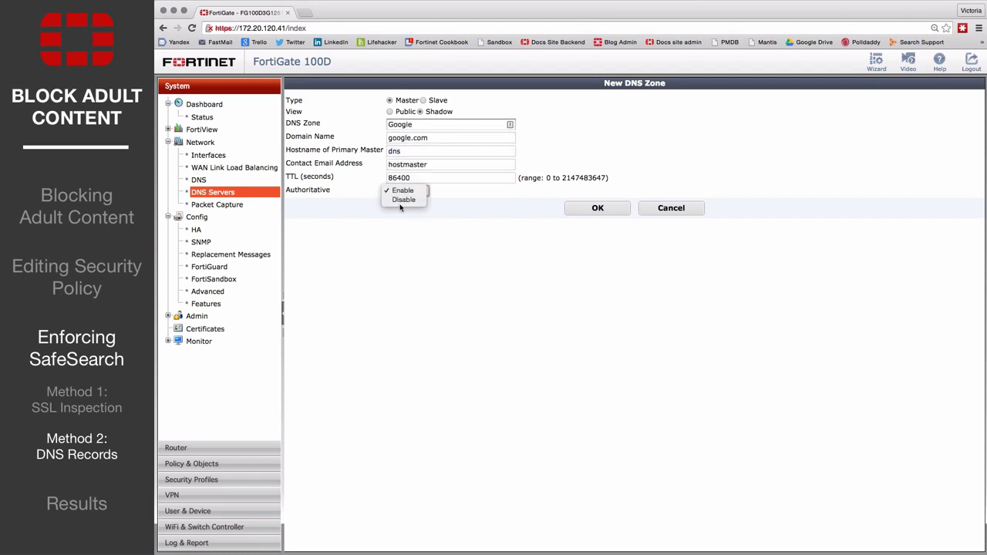
click(596, 209)
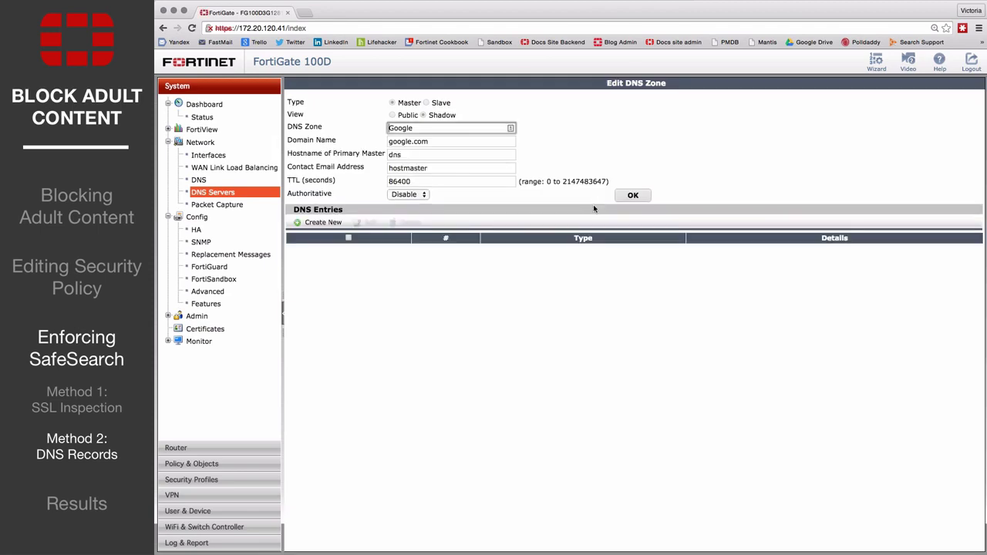
- Add an Address (A) entry to the Google zone with hostname www and IP address 216.239.38.120, and save the zone
click(330, 225)
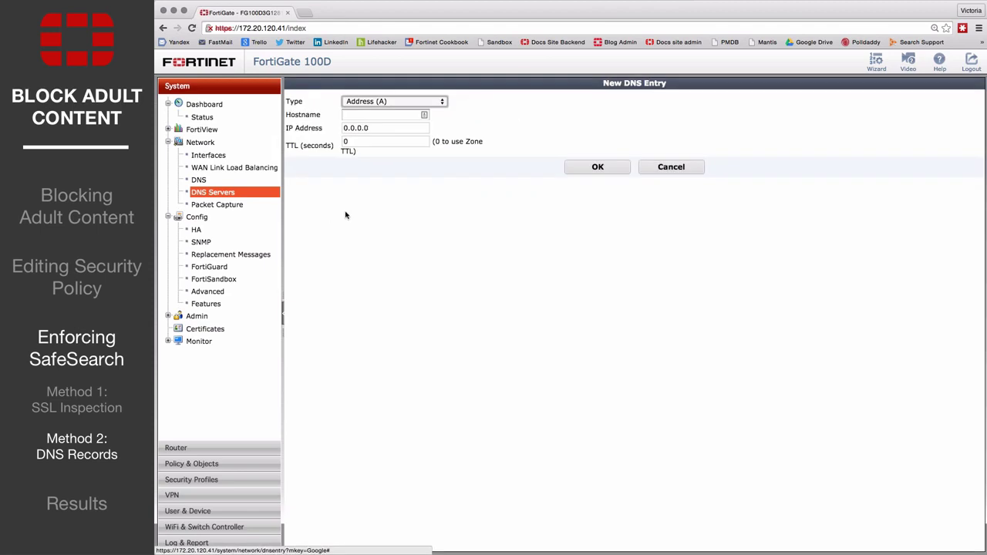
click(380, 106)
click(380, 103)
click(377, 113)
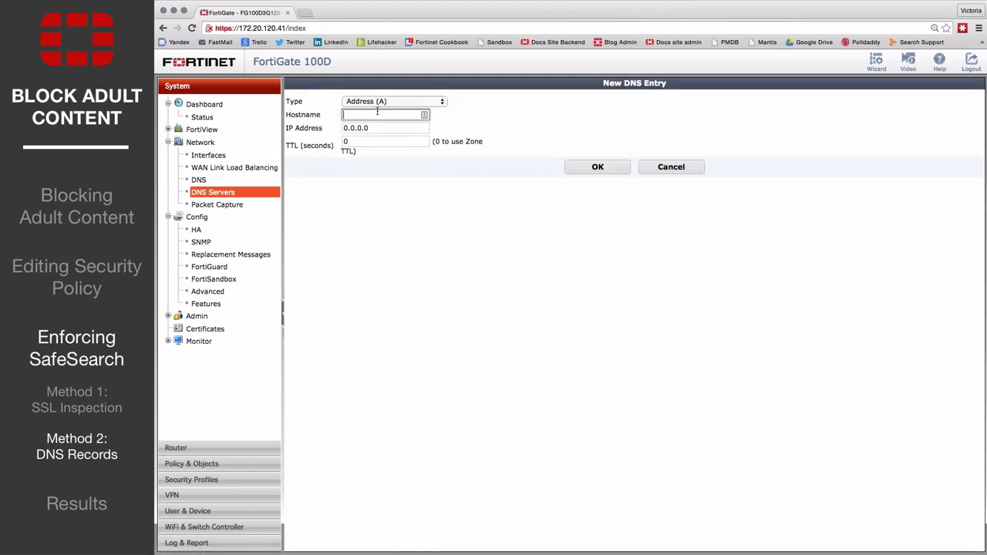
text(www)
key(Tab)
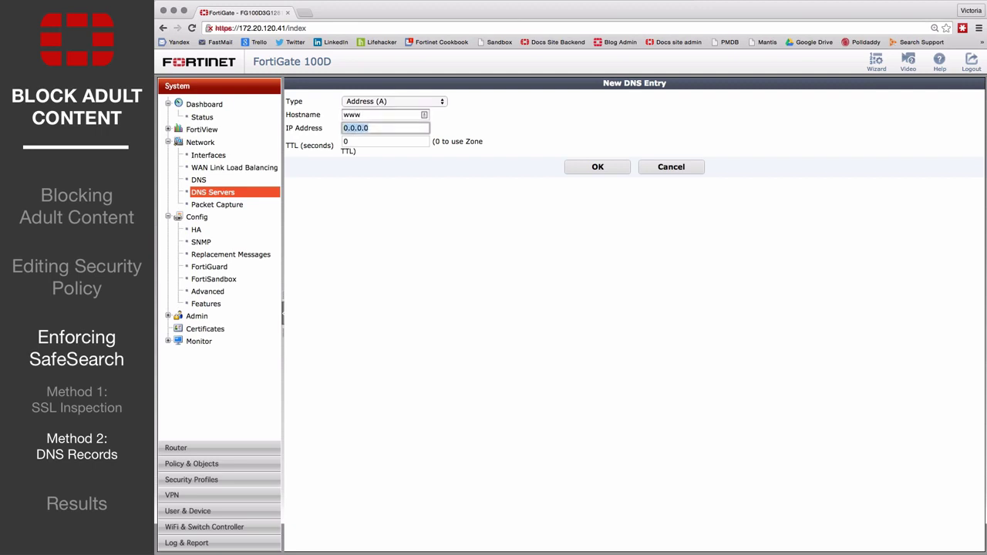
text(216.239.38.120)
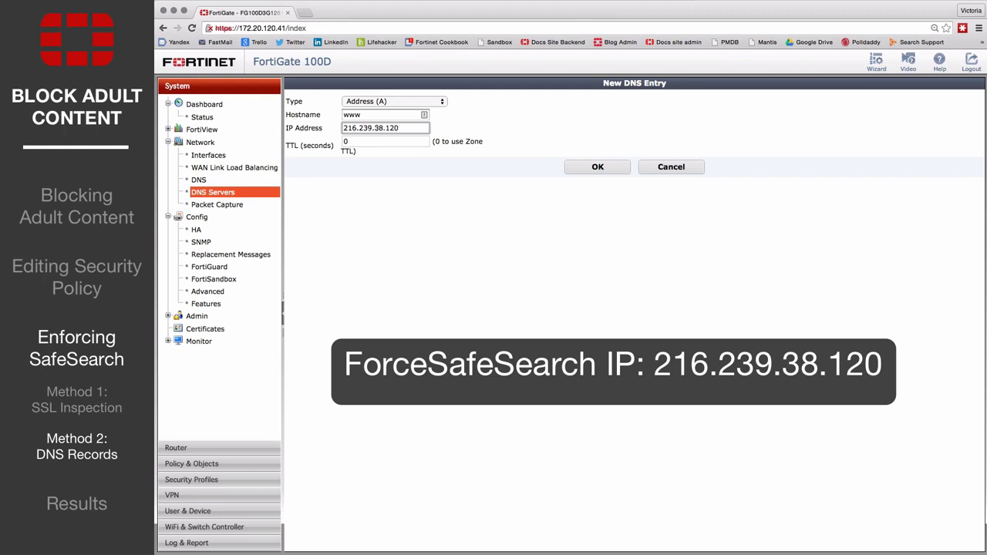
click(575, 168)
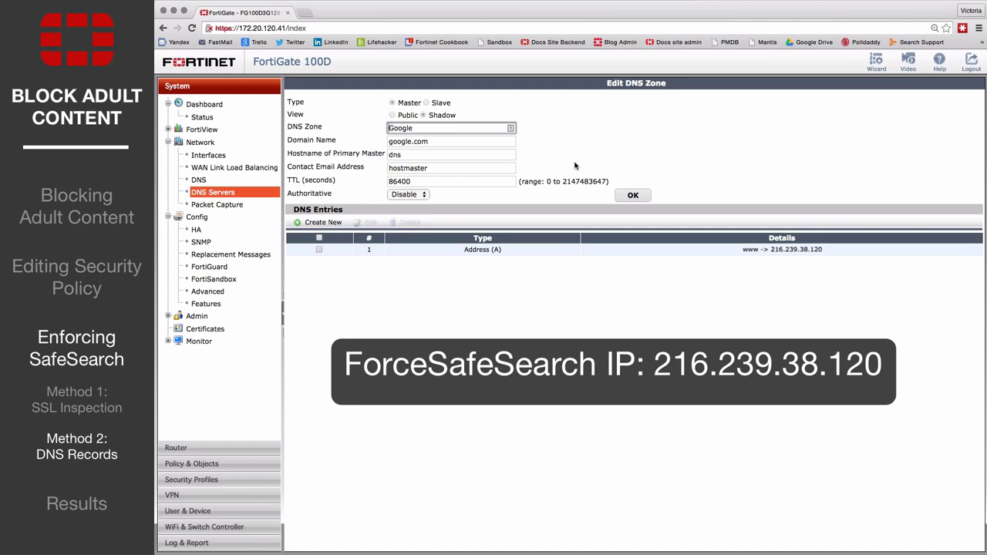
click(633, 195)
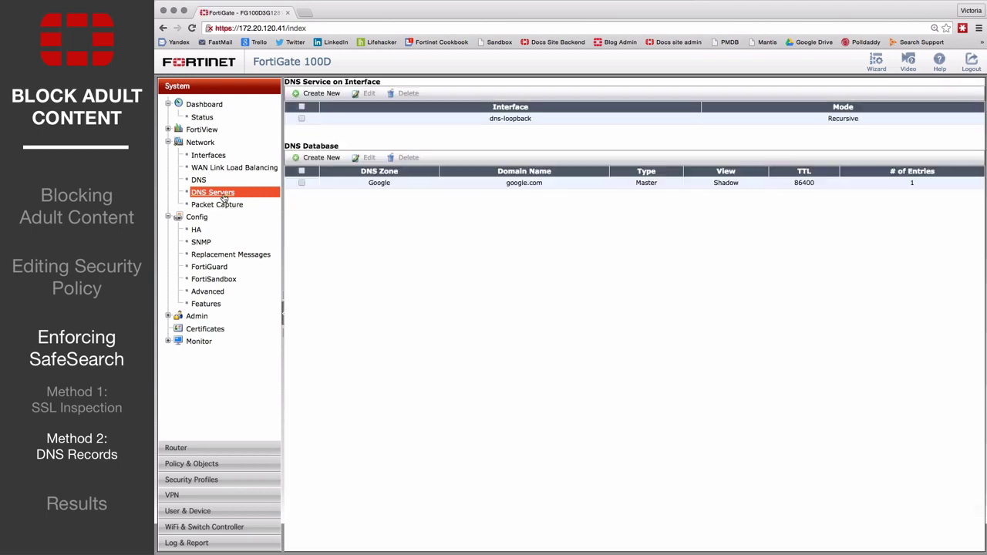
- Create a DNS database zone named Google Canada for the domain google.ca, with Authoritative disabled
click(316, 157)
click(423, 124)
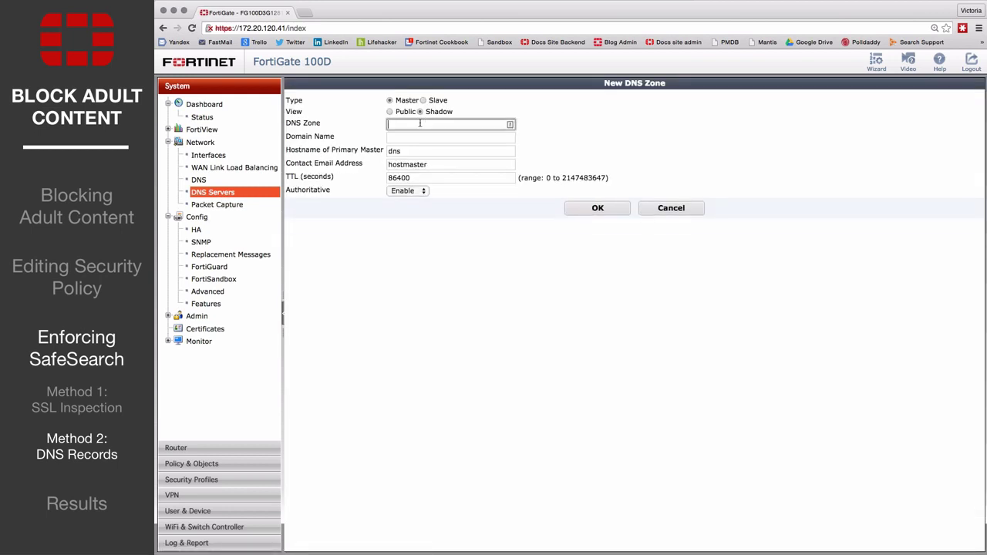
text(Google Canada)
key(Tab)
text(google.ca)
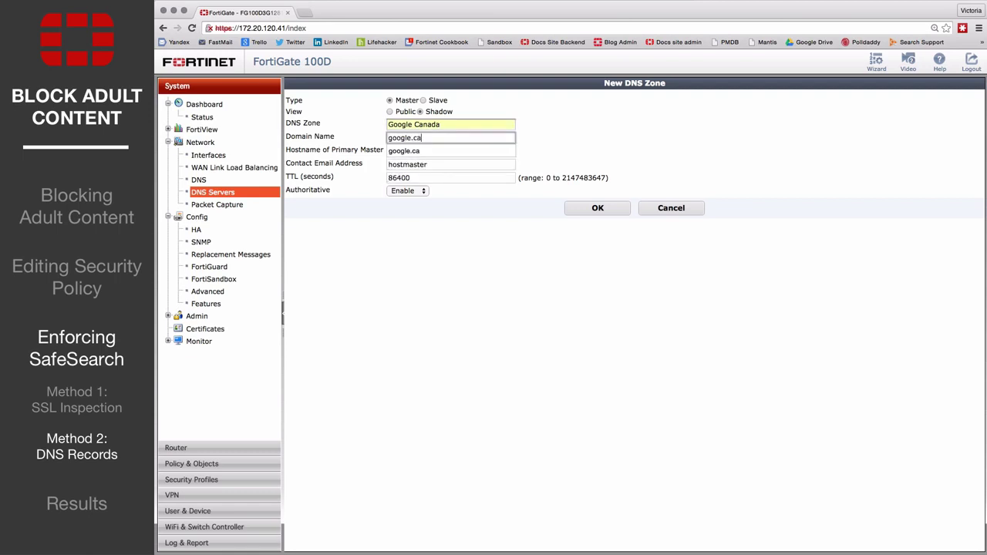
click(407, 191)
click(407, 203)
click(598, 209)
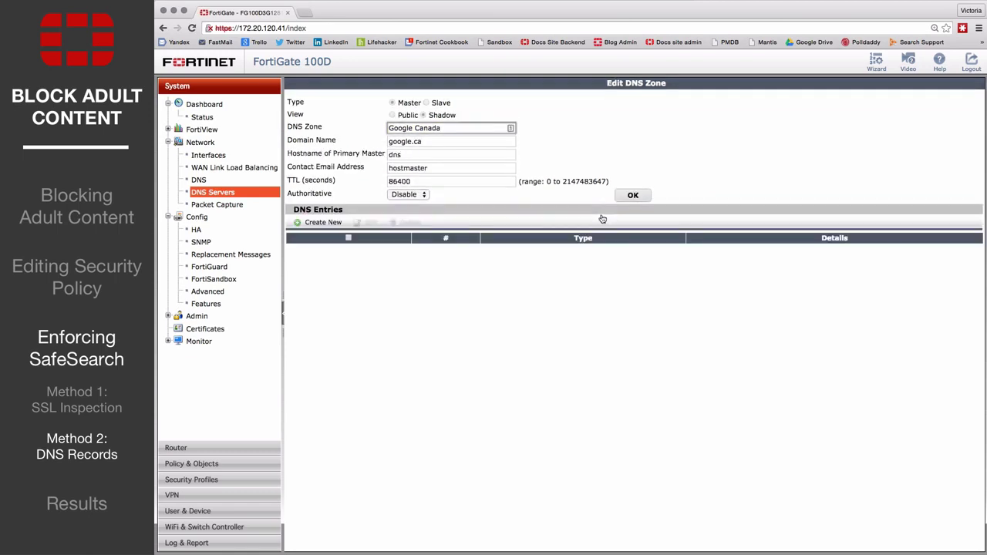
- Add an Address (A) entry to the Google Canada zone with hostname www and IP address 216.239.38.120
click(327, 221)
click(362, 113)
text(www)
key(Tab)
text(2)
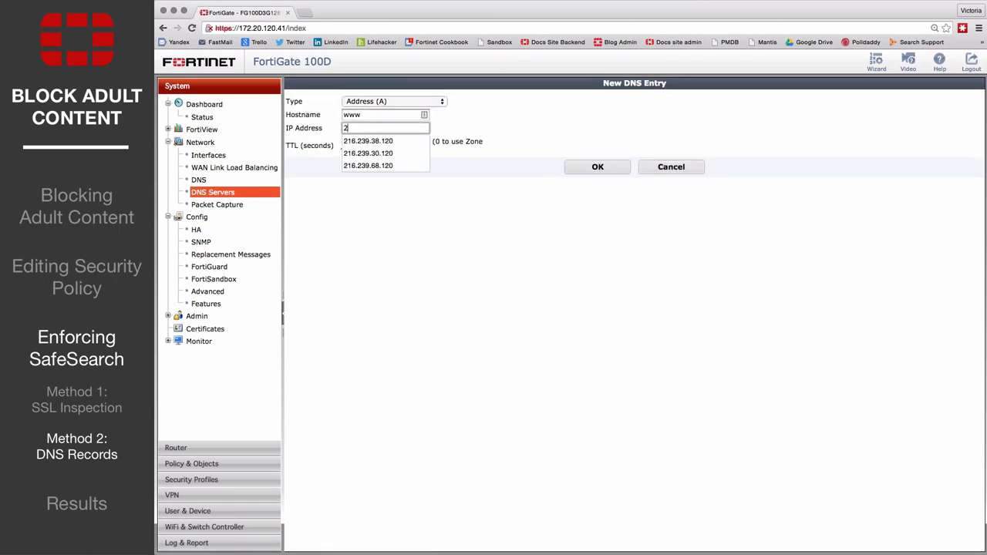
text(16)
key(Down)
key(Return)
click(588, 170)
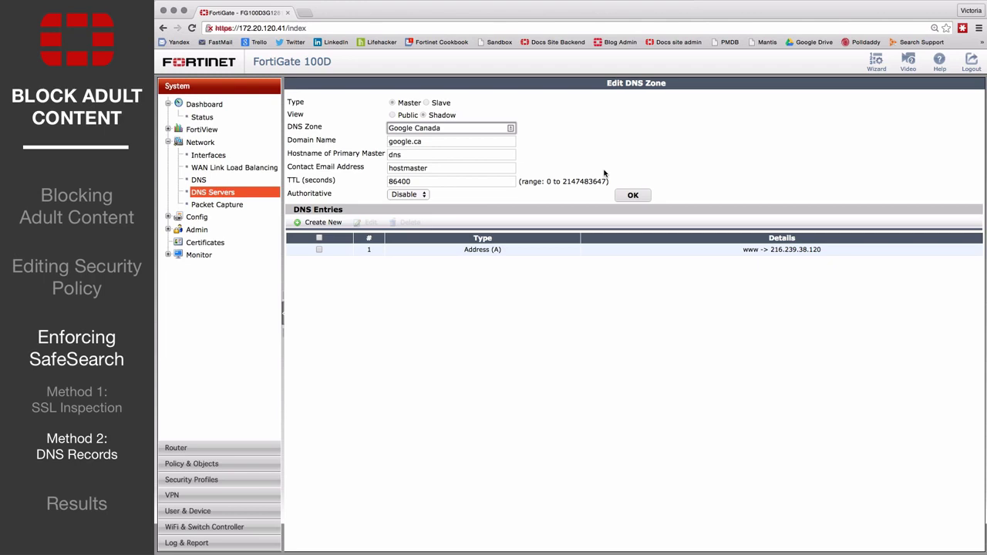
- Connect to the dashboard's CLI console and create a firewall VIP entry named dns-vip
click(227, 117)
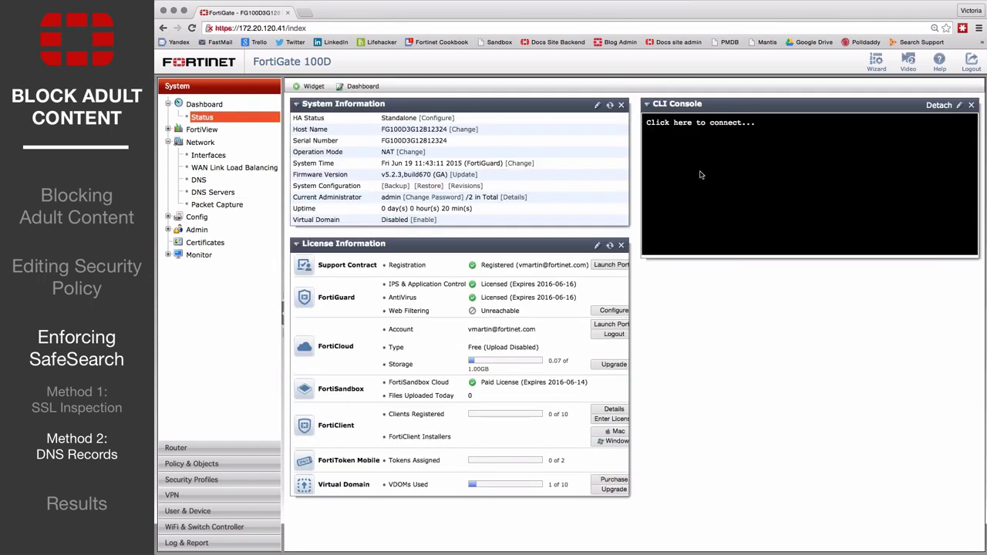
click(700, 175)
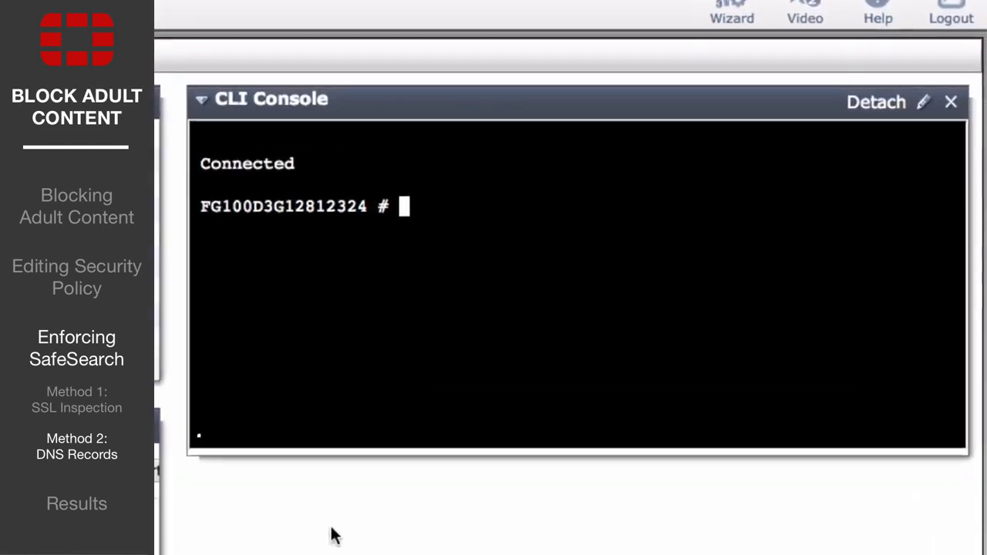
text(config f)
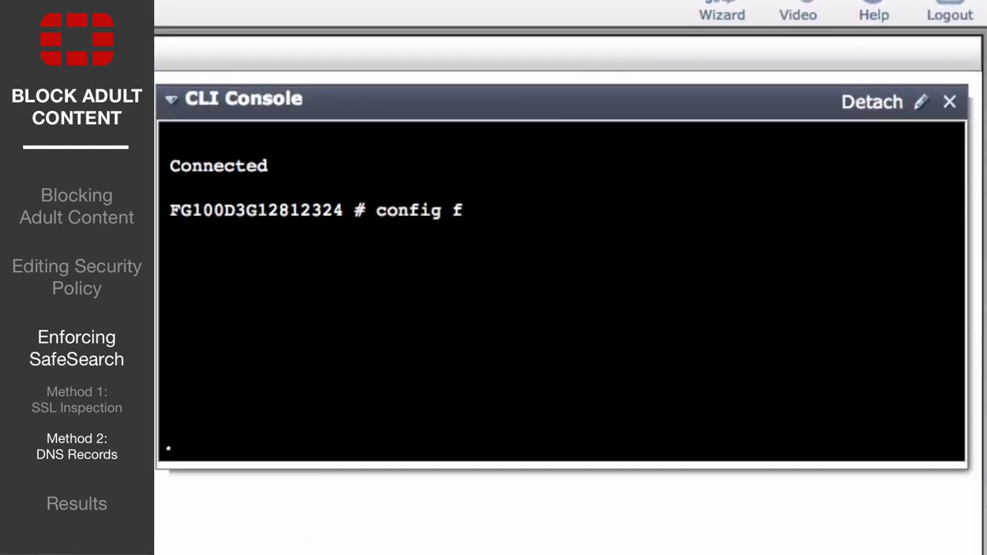
text(irewall vip)
key(Return)
text(edit dns-vip)
key(Return)
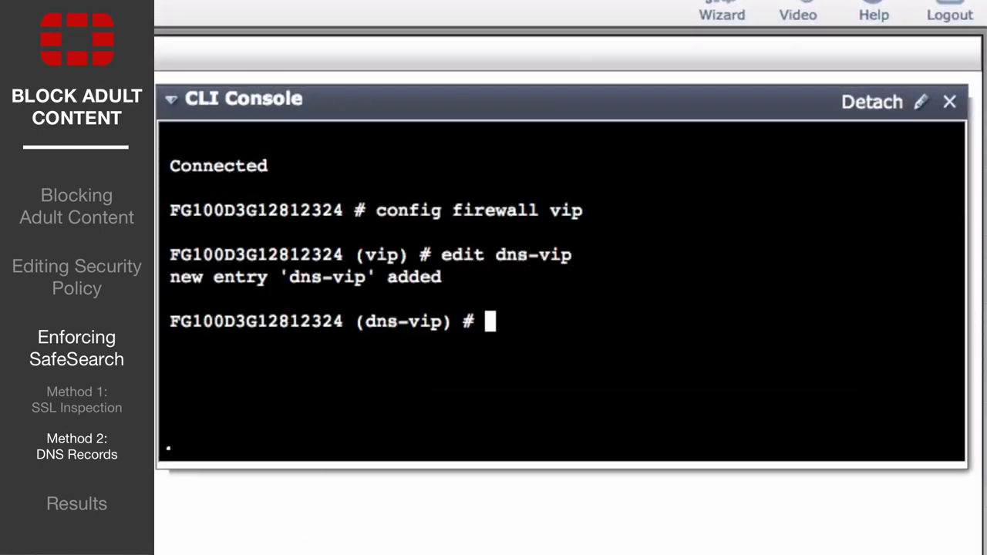
- Set the dns-vip type to load-balance and its src-filter to the LAN address range starting at 192.168.150.100
text(set type load-balance)
key(Return)
text(set src-filter )
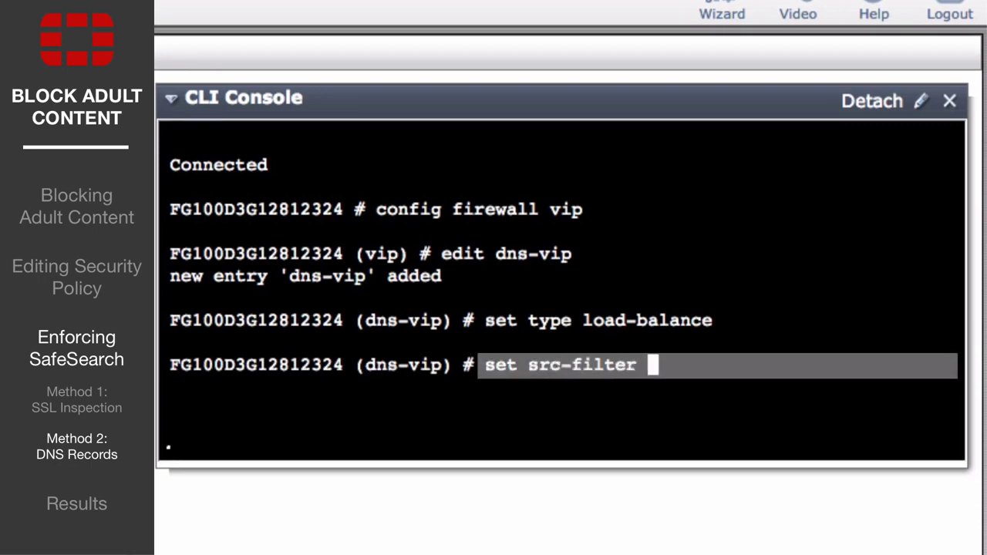
text(192.168.150.100-192.1)
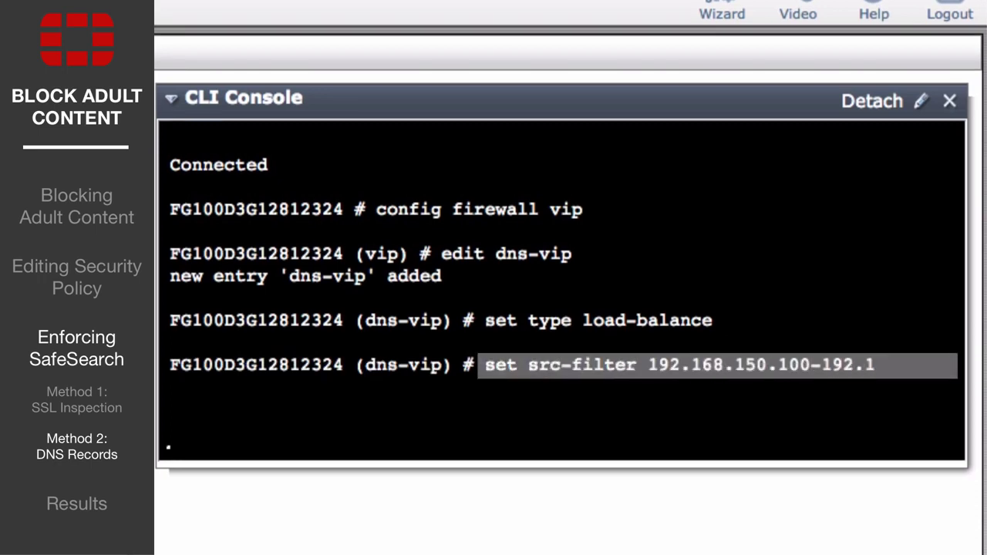
text(68.150.200)
key(Return)
- Set the dns-vip extip range to 0.0.0.0-239.255.255.255 and its extintf to lan
text(set)
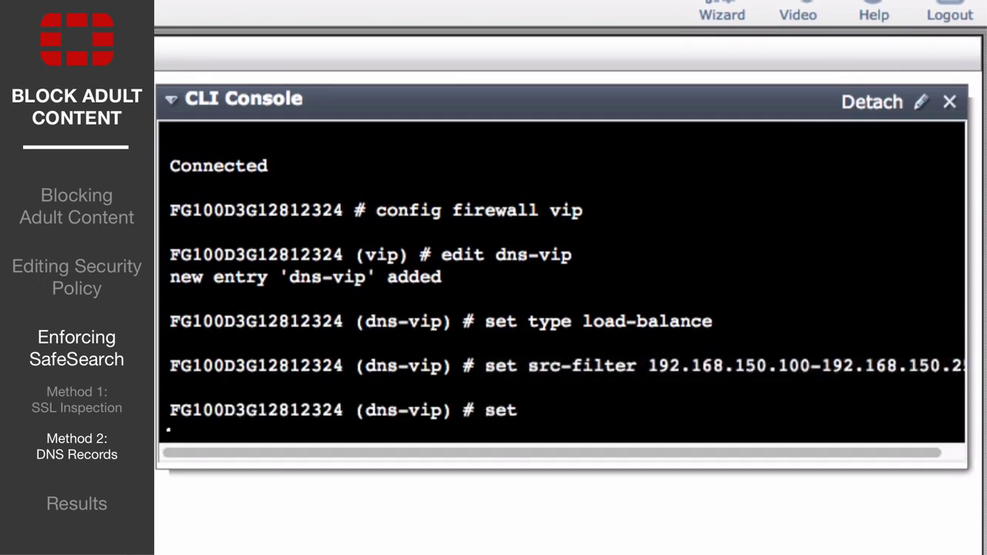
text( extip 0.0.0.0-)
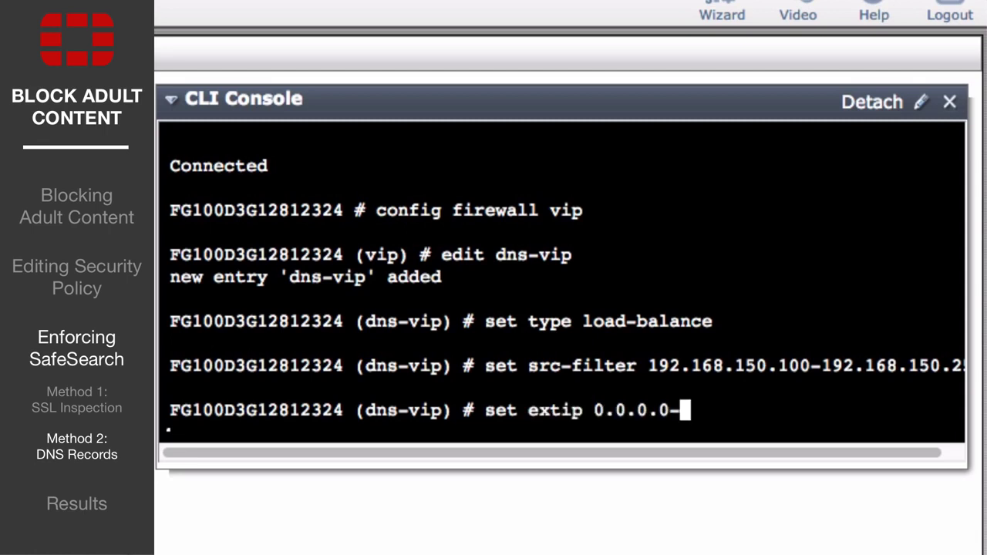
text(239.255.255.255)
key(Return)
text(s)
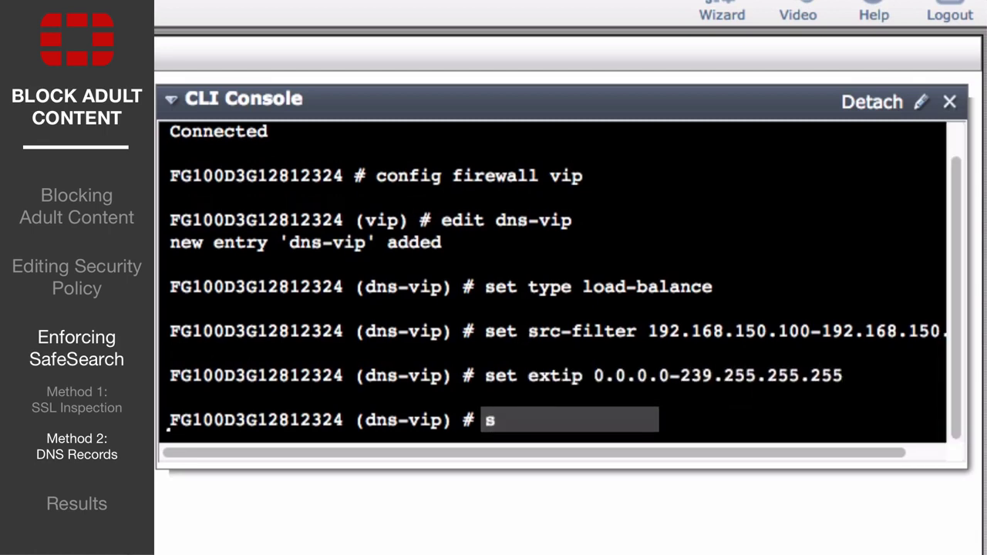
text(et extintf lan)
key(Return)
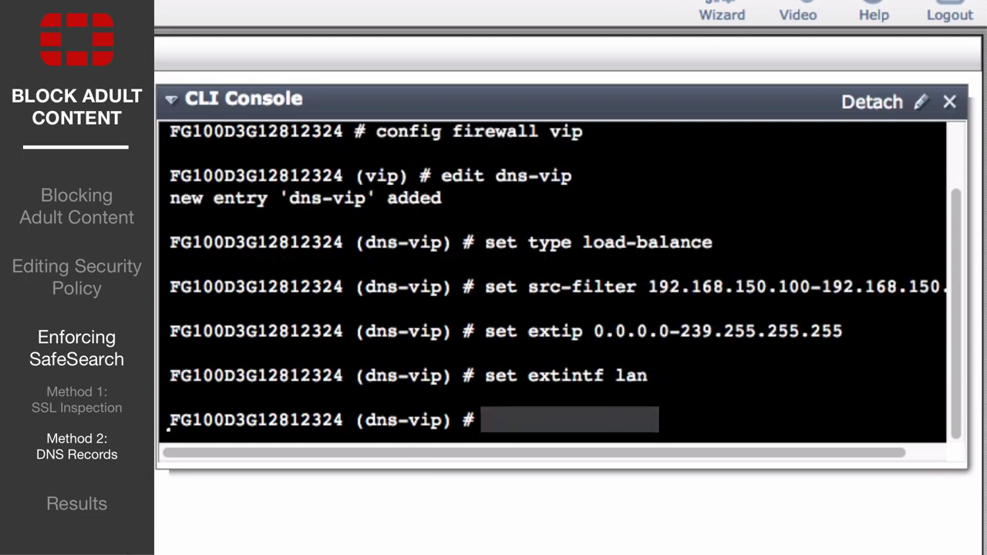
- Enable portforward on dns-vip and set its mappedip to 10.10.10.10
text(set portforward enable)
key(Return)
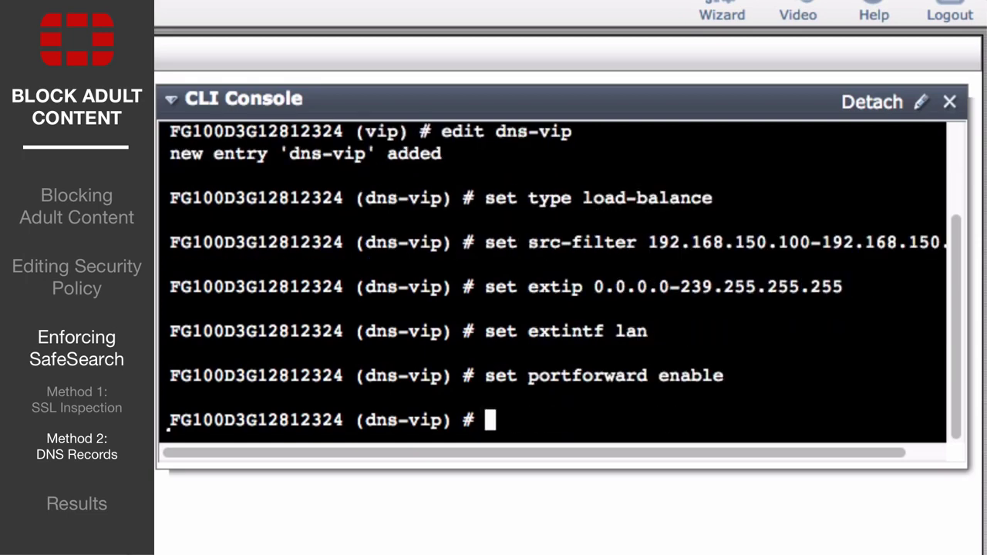
text(set mappedip 1)
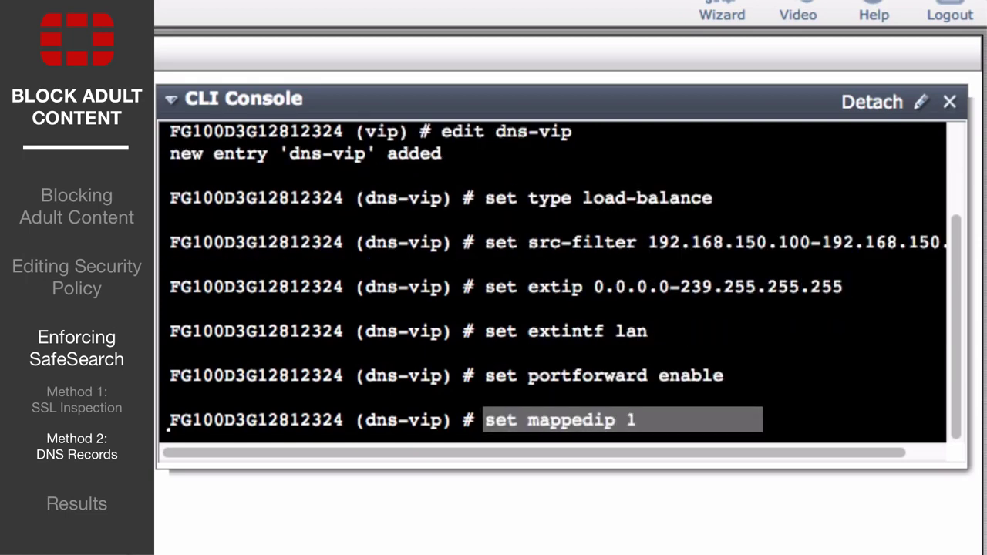
text(0.10.10.10)
key(Return)
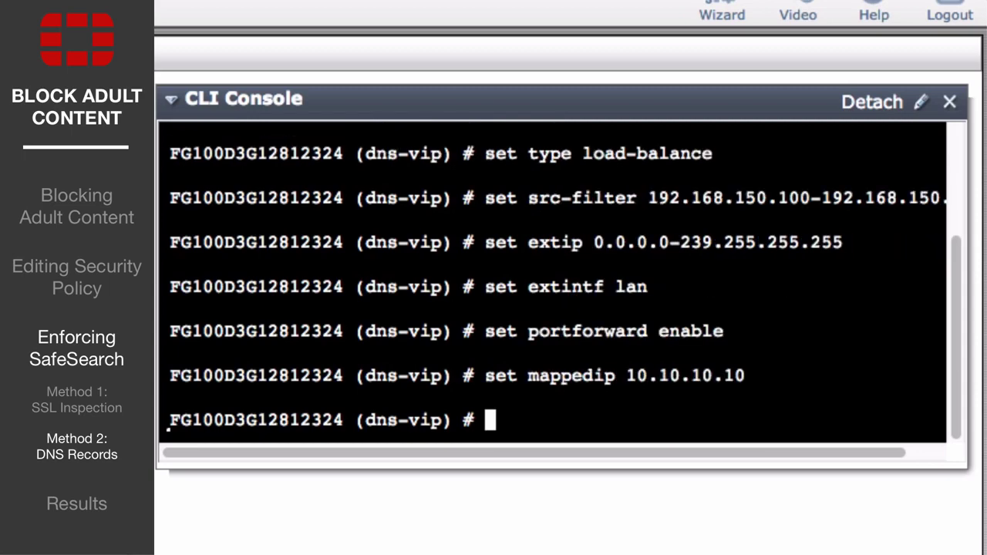
- Set the dns-vip protocol to udp and both its extport and mappedport to 53
text(set protocol udp)
key(Return)
text(set e)
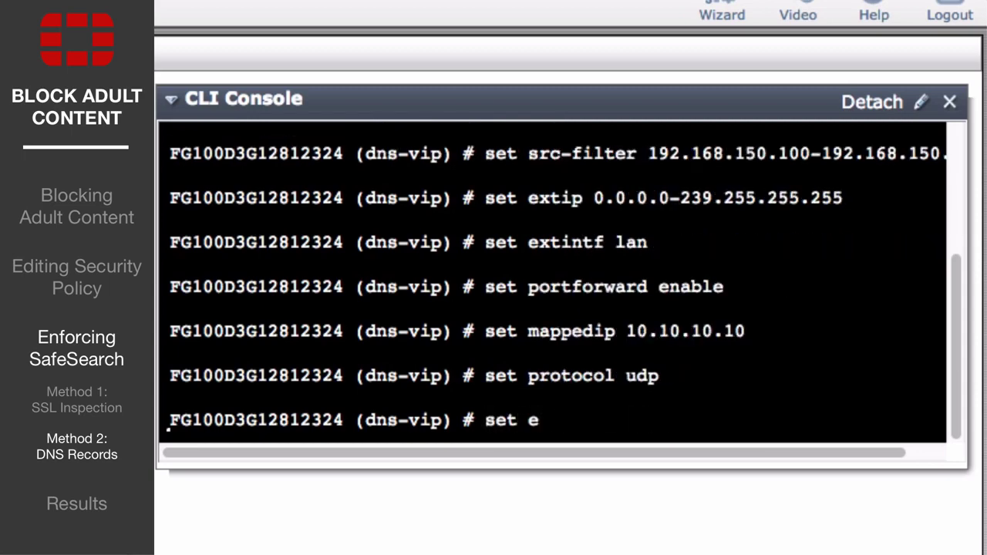
text(xtport 53)
key(Return)
text(set mappedport)
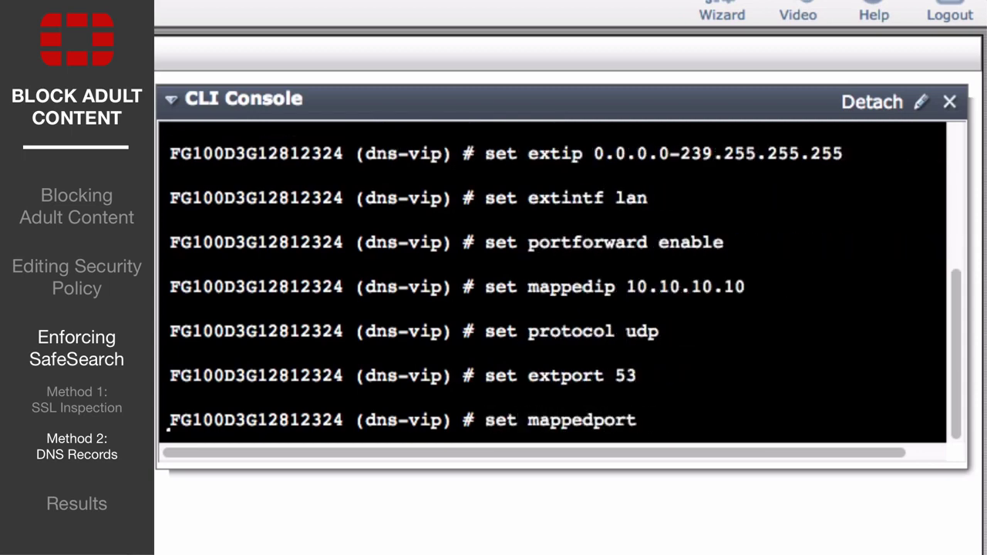
text( 53)
key(Return)
- Disable arp-reply on dns-vip and end the VIP configuration
text(set arp-reply disable)
key(Return)
text(e)
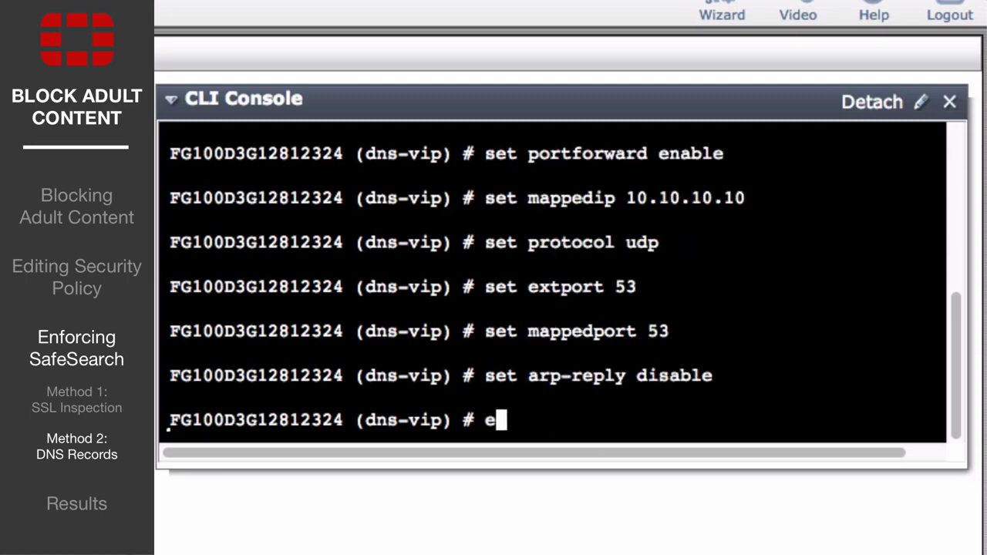
text(nd)
key(Return)
text(end)
key(Return)
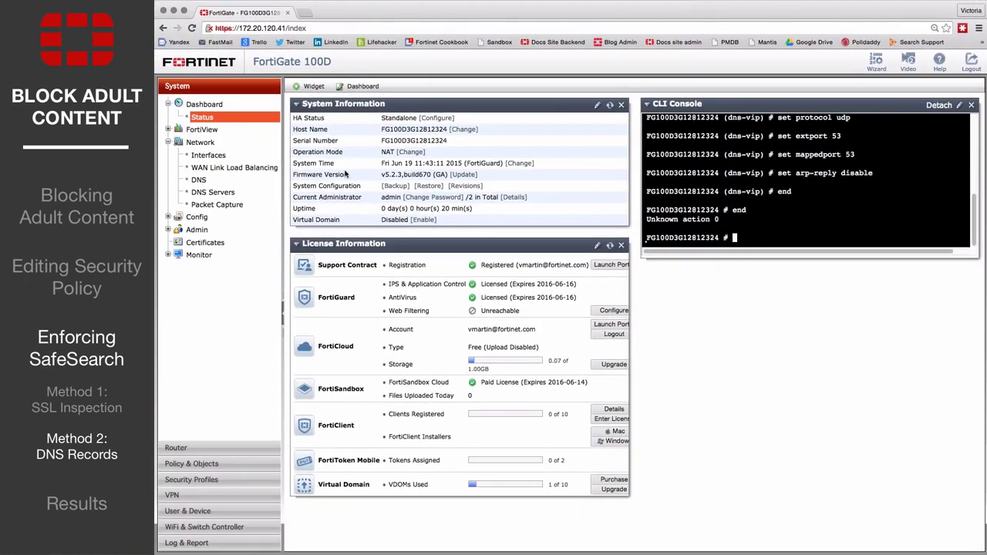
- Create a new IPv4 policy with lan as the incoming interface and all as the source address
click(178, 464)
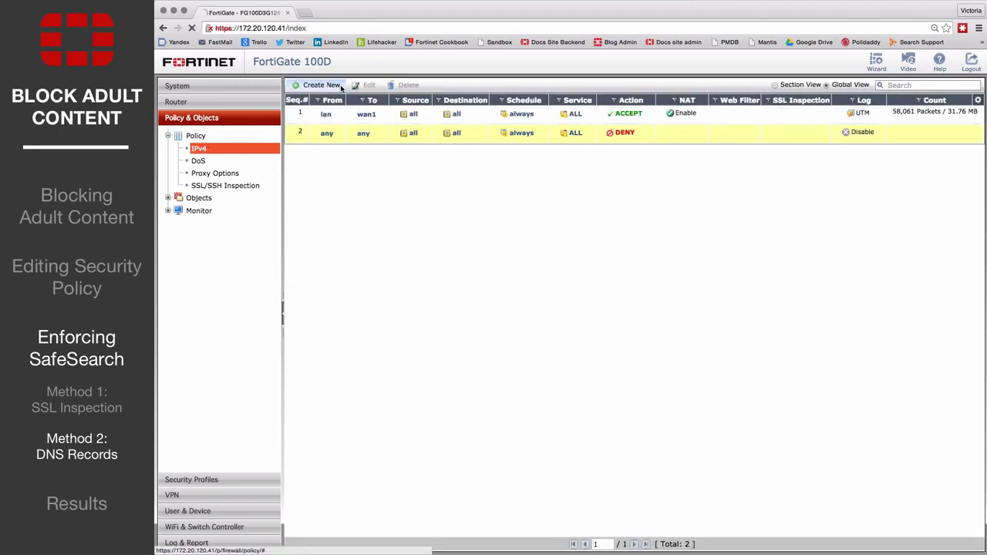
click(342, 87)
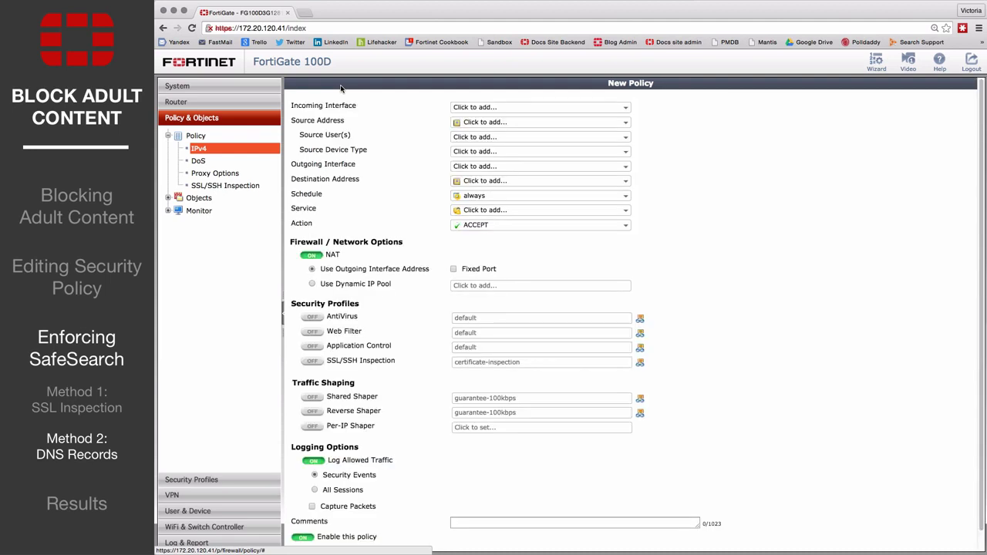
click(494, 108)
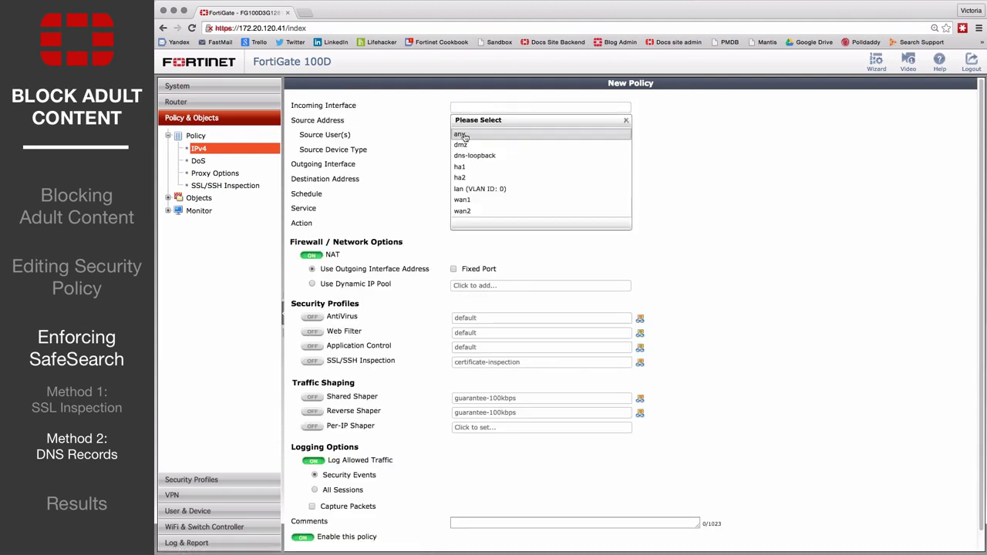
click(472, 189)
click(493, 122)
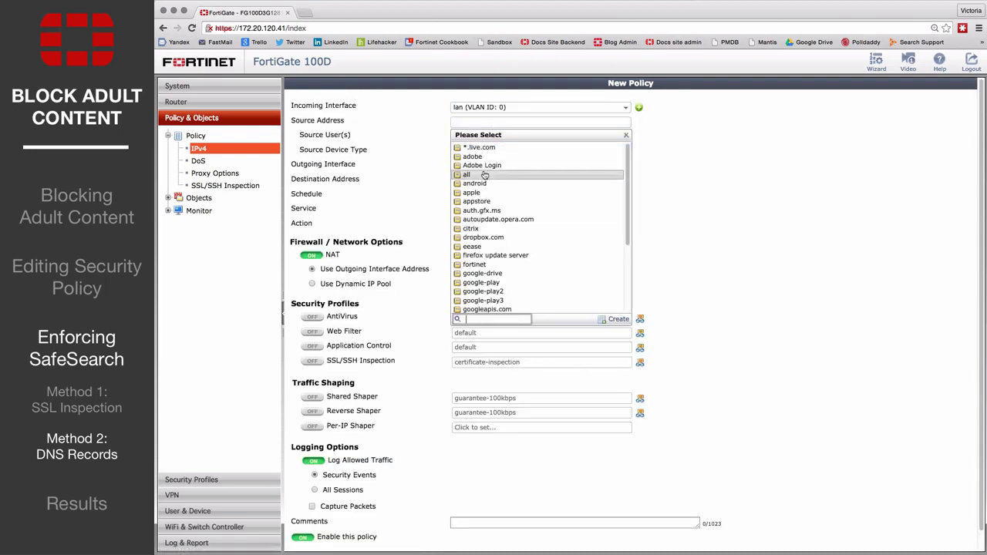
click(483, 166)
- Set the new policy's outgoing interface to dns-loopback and its destination address to dns-vip
click(484, 166)
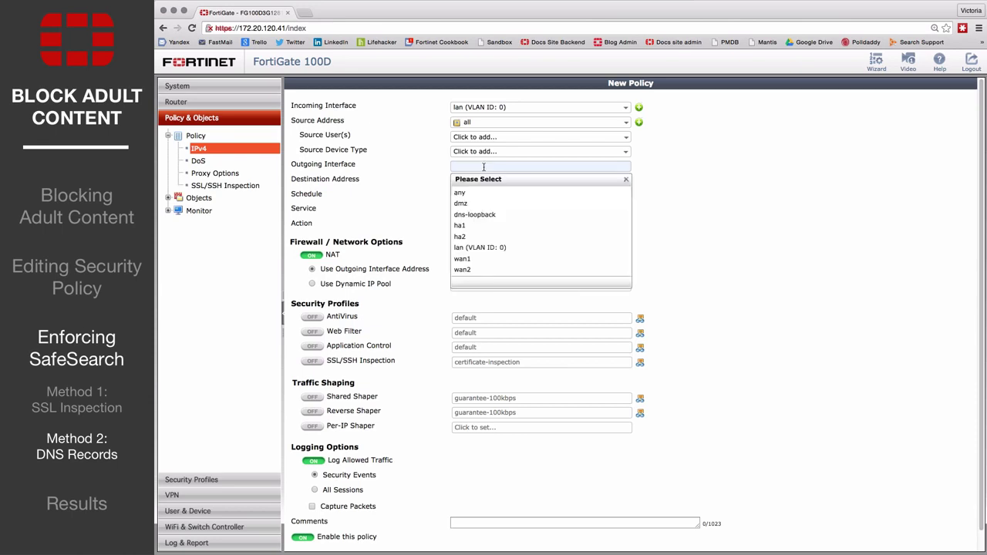
click(482, 214)
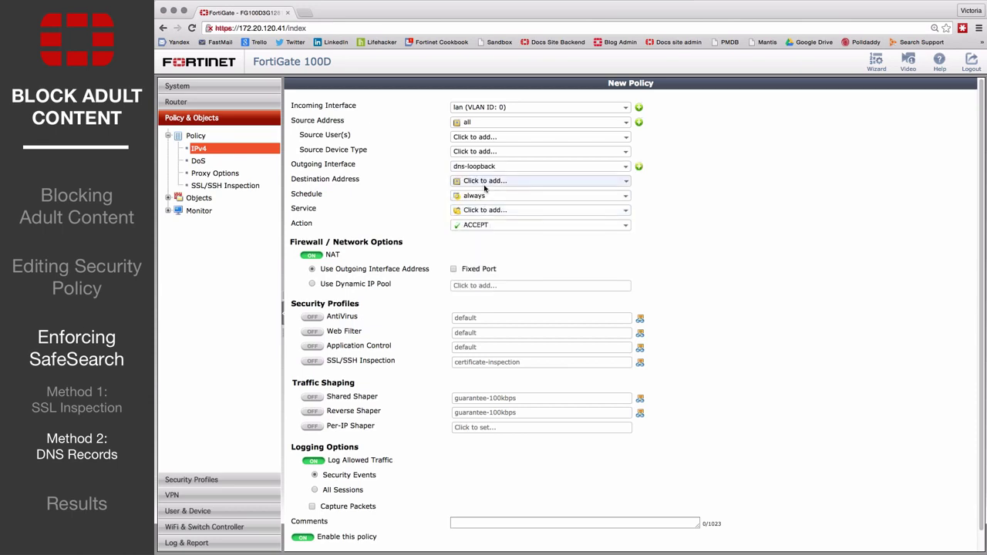
click(484, 184)
scroll(502, 345, down, 4)
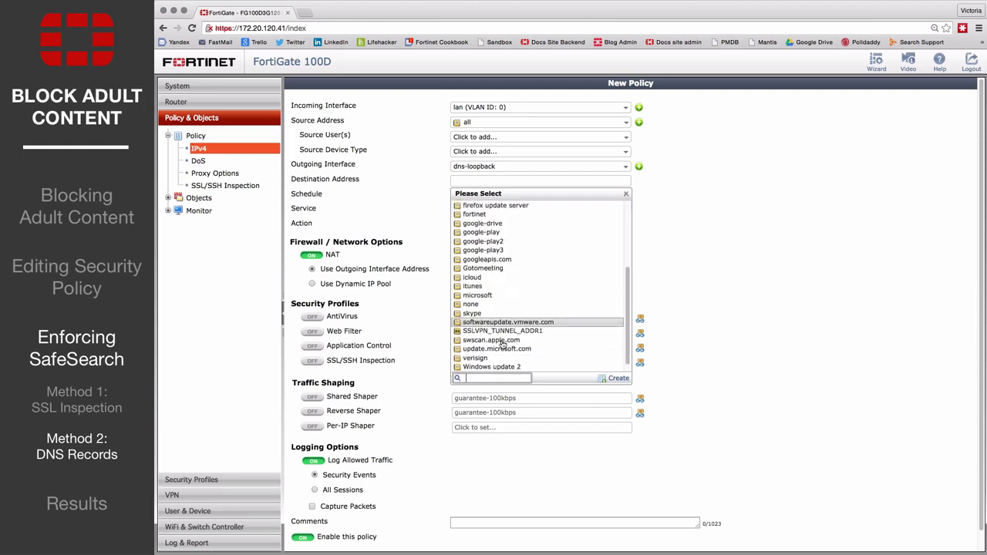
scroll(503, 346, down, 3)
click(500, 348)
- Set the new policy's service to DNS
click(484, 189)
scroll(488, 258, down, 1)
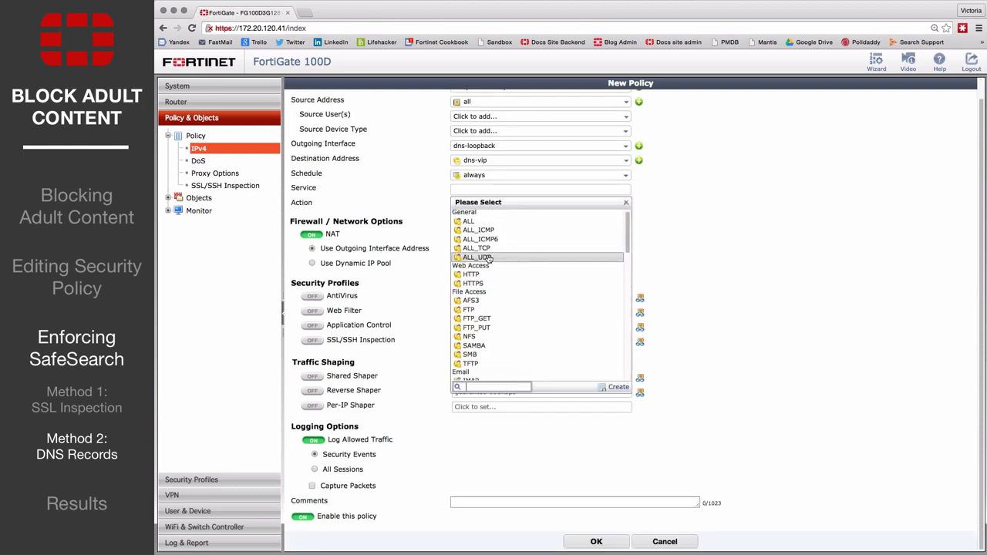
scroll(488, 259, down, 4)
click(486, 342)
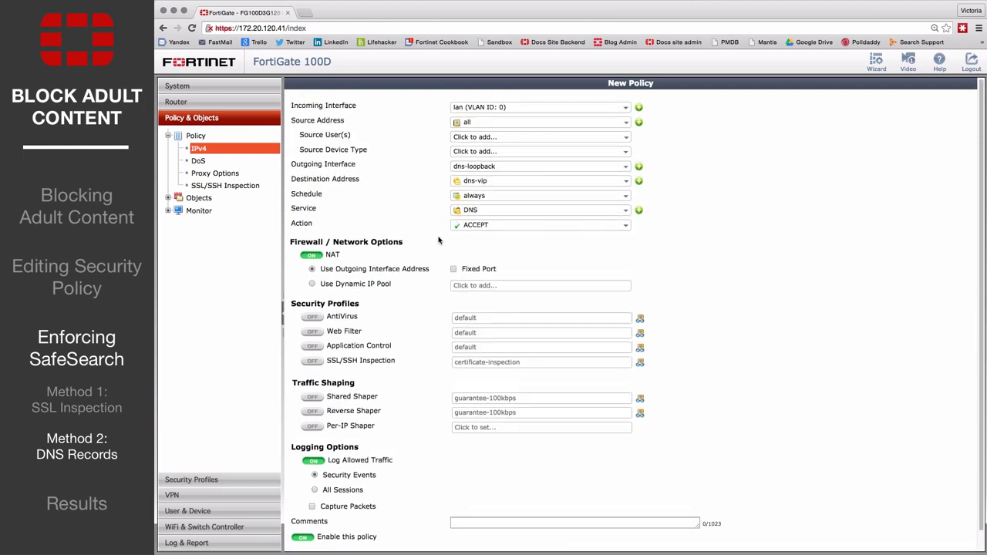
- Save the DNS policy with NAT disabled and move it above the lan-to-wan1 policy
click(308, 255)
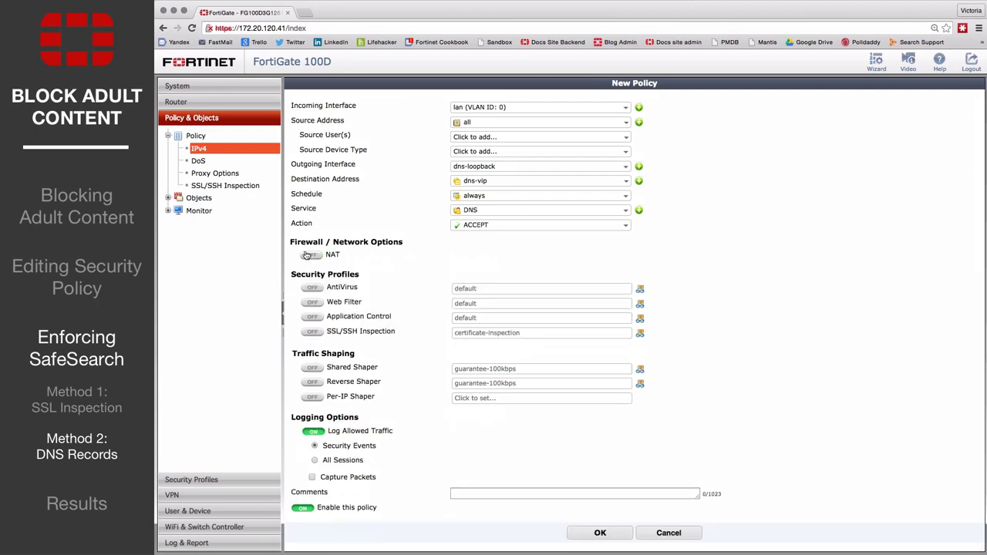
click(583, 533)
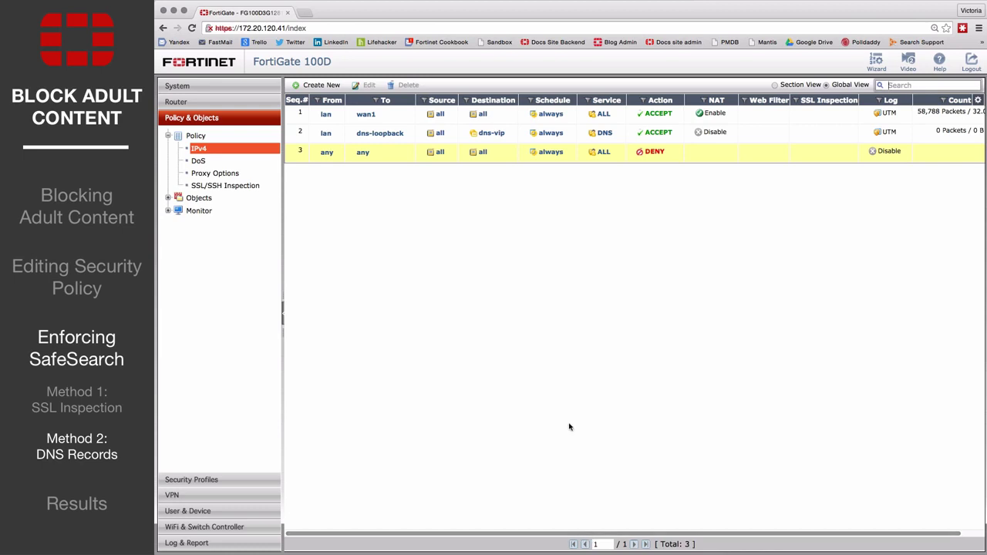
drag(298, 133, 301, 108)
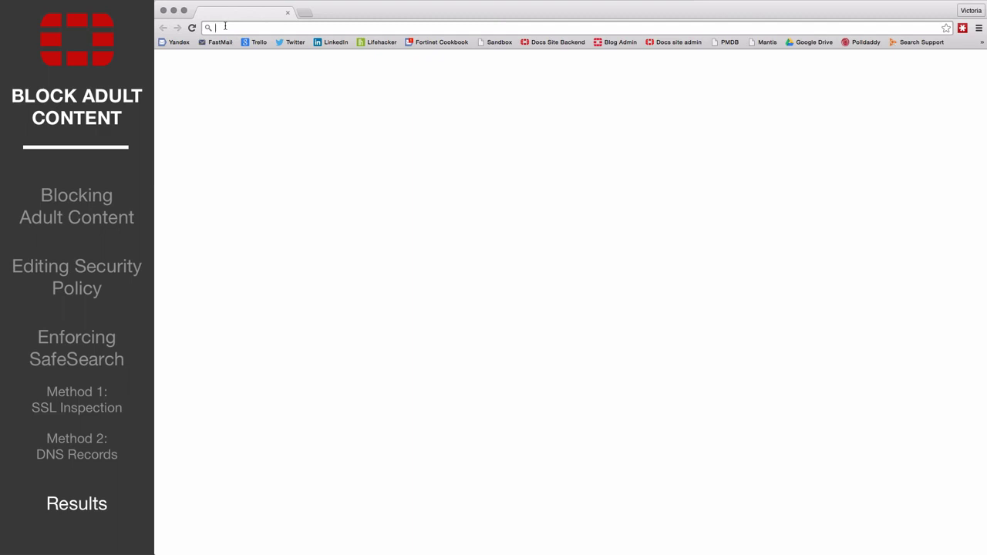
- Open google.com in a blank browser page and search for xxx to test the content blocking
text(goo)
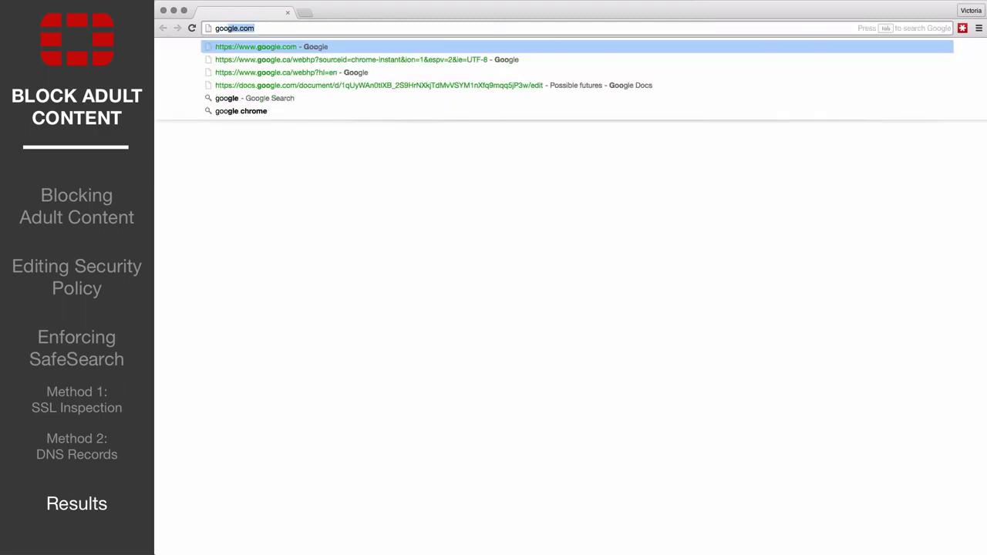
key(Return)
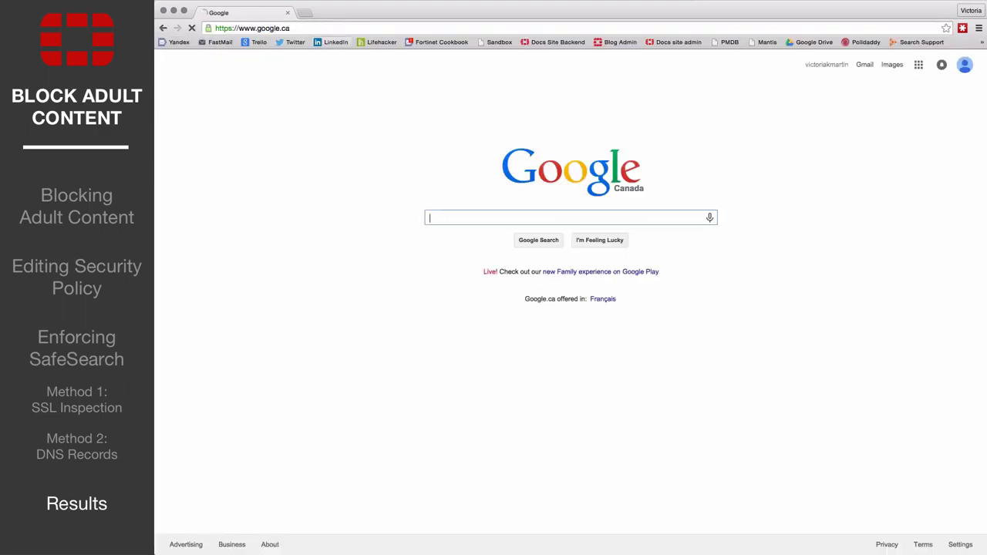
text(xxx)
key(Return)
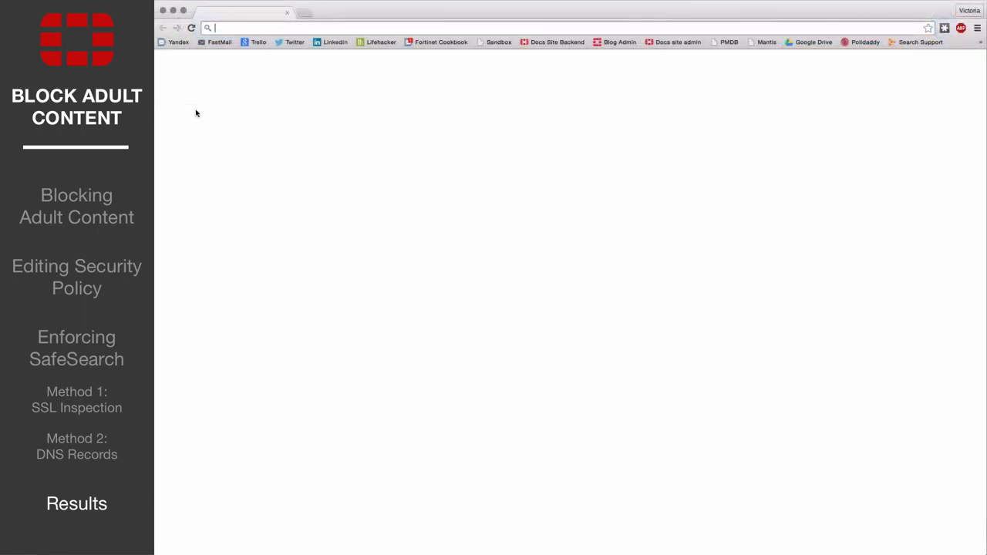
- Open google.ca in a blank browser page for another test
text(google)
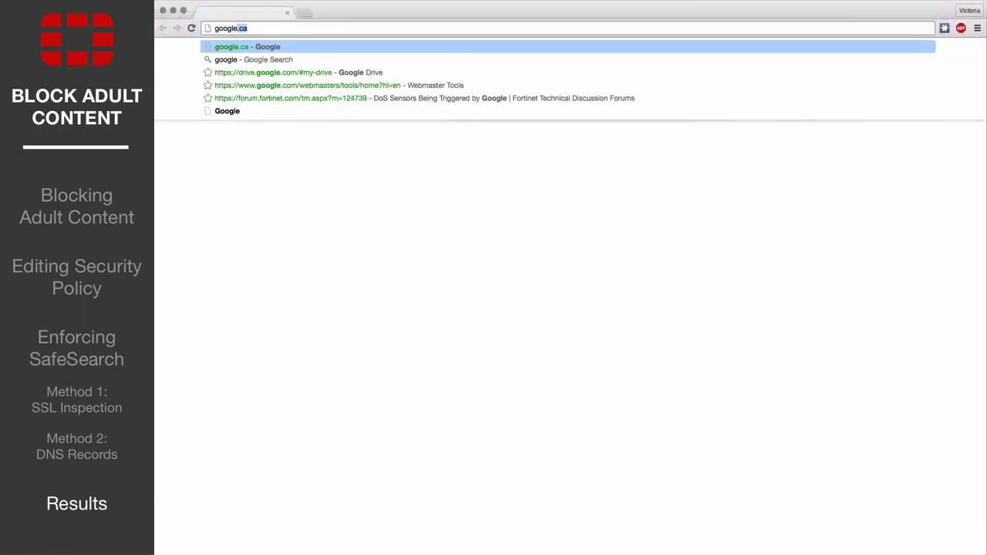
text(.ca)
key(Return)
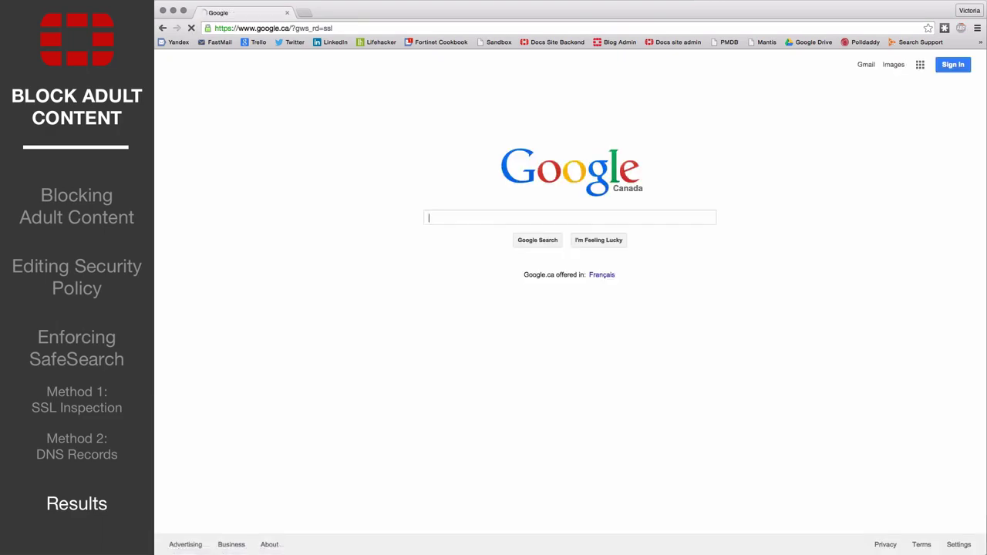